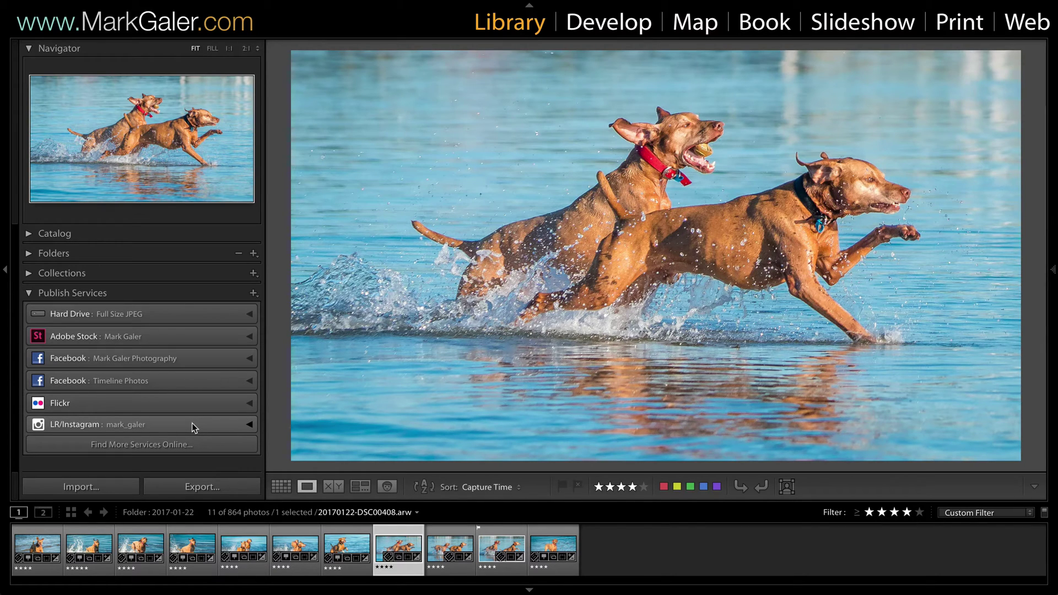
Create another Facebook publish service from the existing Facebook: Timeline Photos service
click(172, 407)
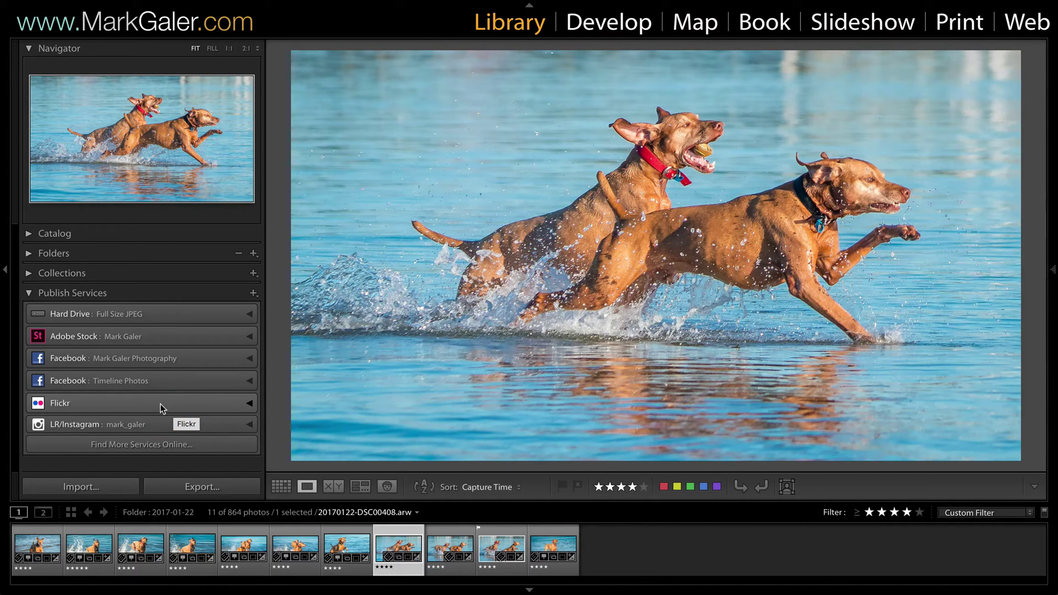
click(180, 386)
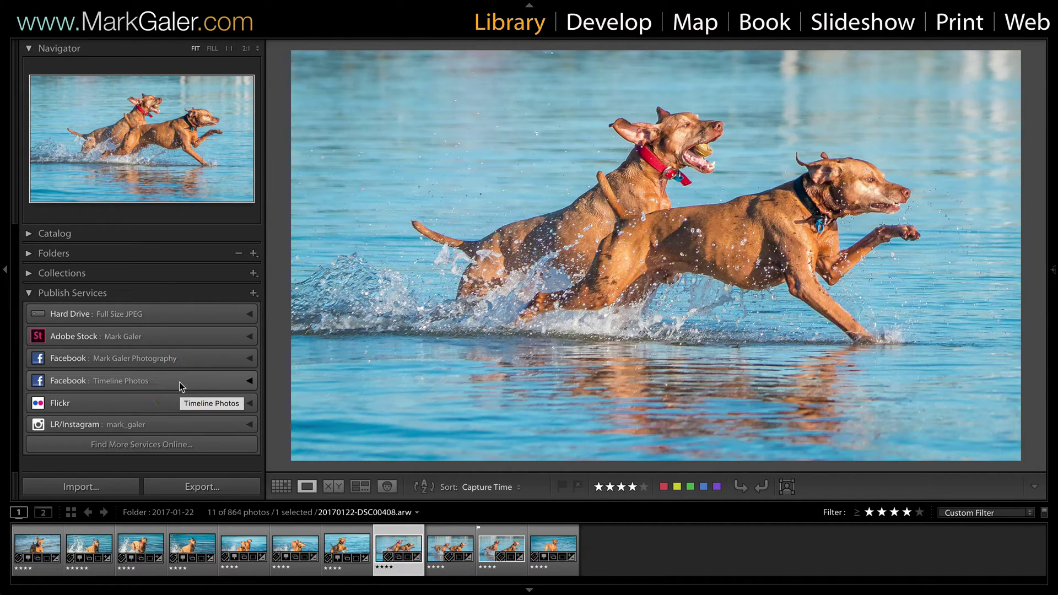
right_click(179, 382)
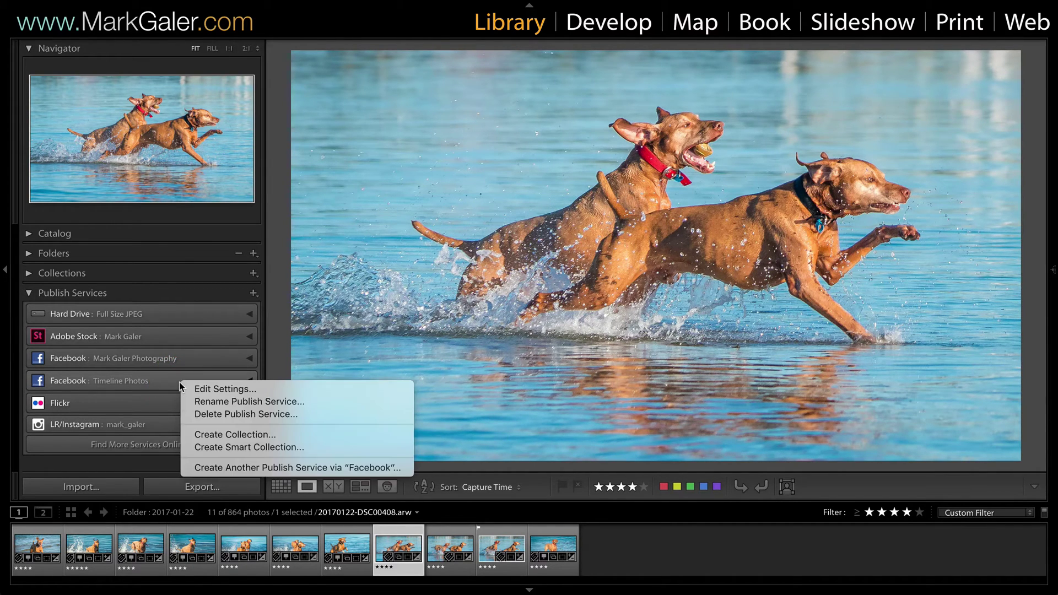
click(224, 468)
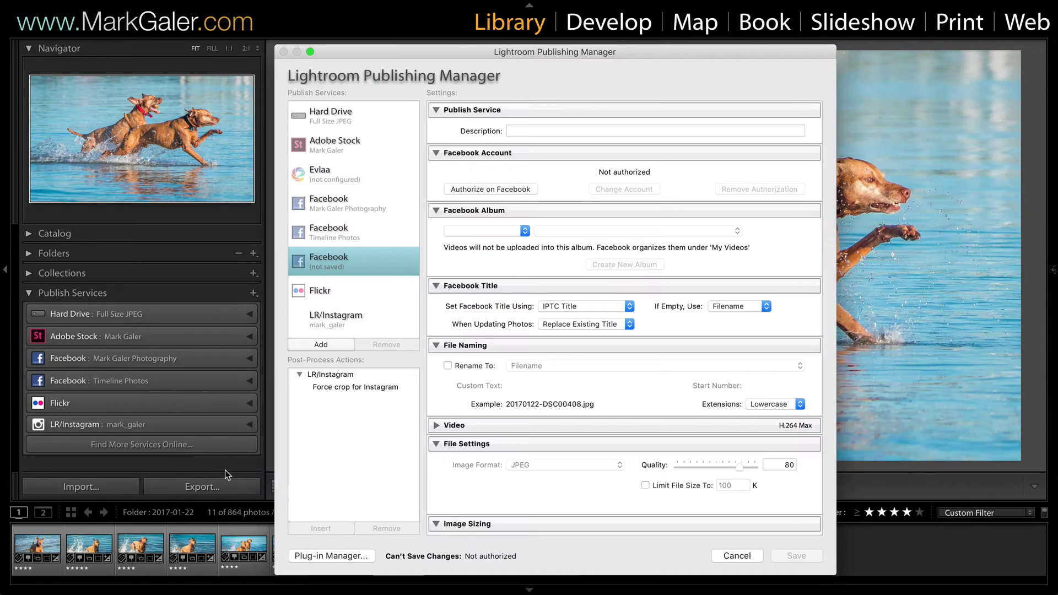
Begin authorizing the new service on Facebook and agree to log in
click(484, 389)
click(479, 190)
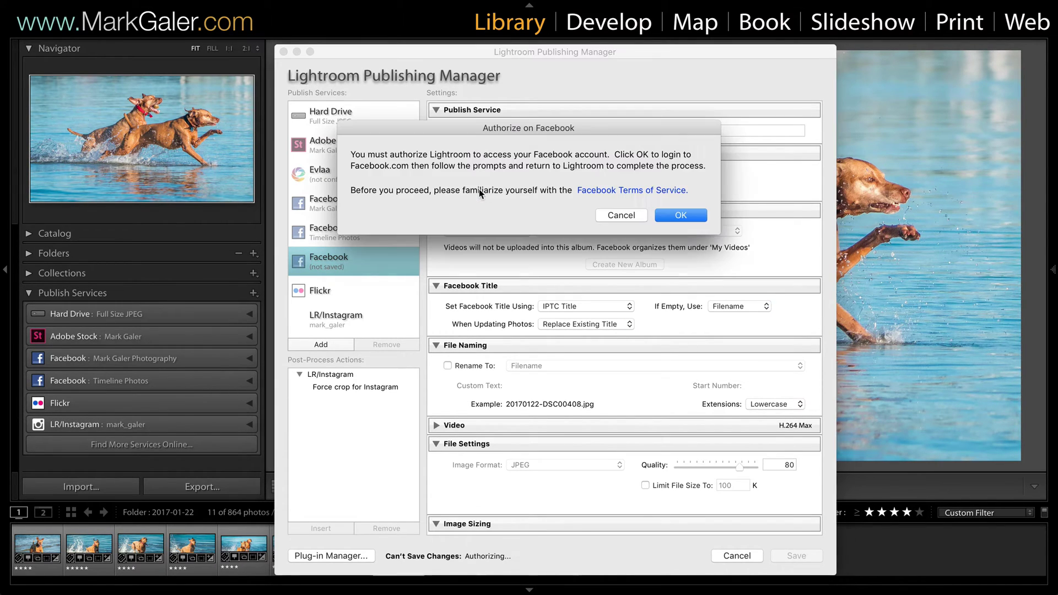
click(683, 216)
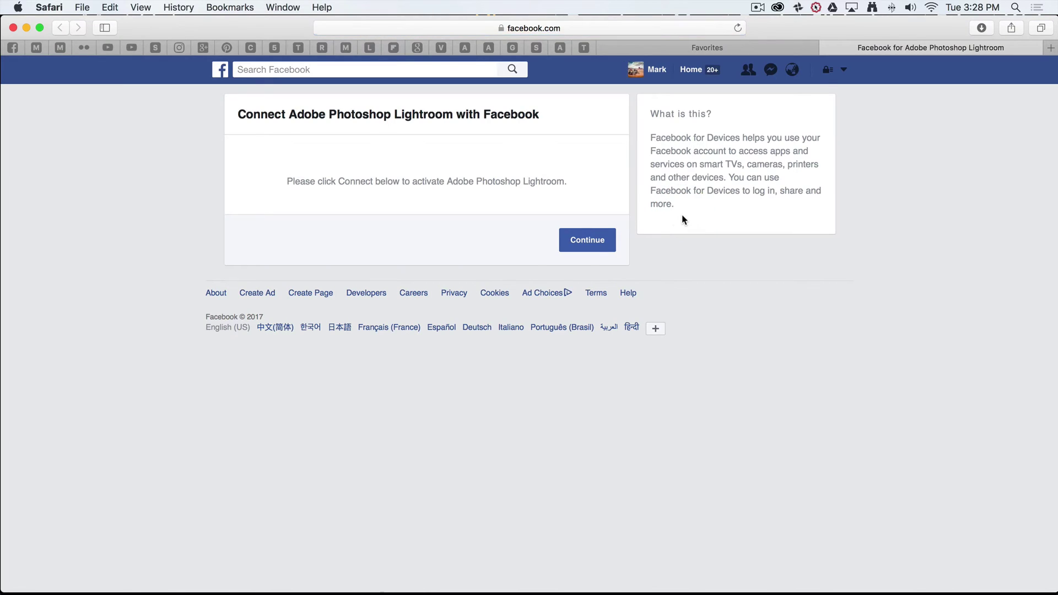
Approve Adobe Photoshop Lightroom's Facebook connection in Safari, then return to Lightroom
click(585, 247)
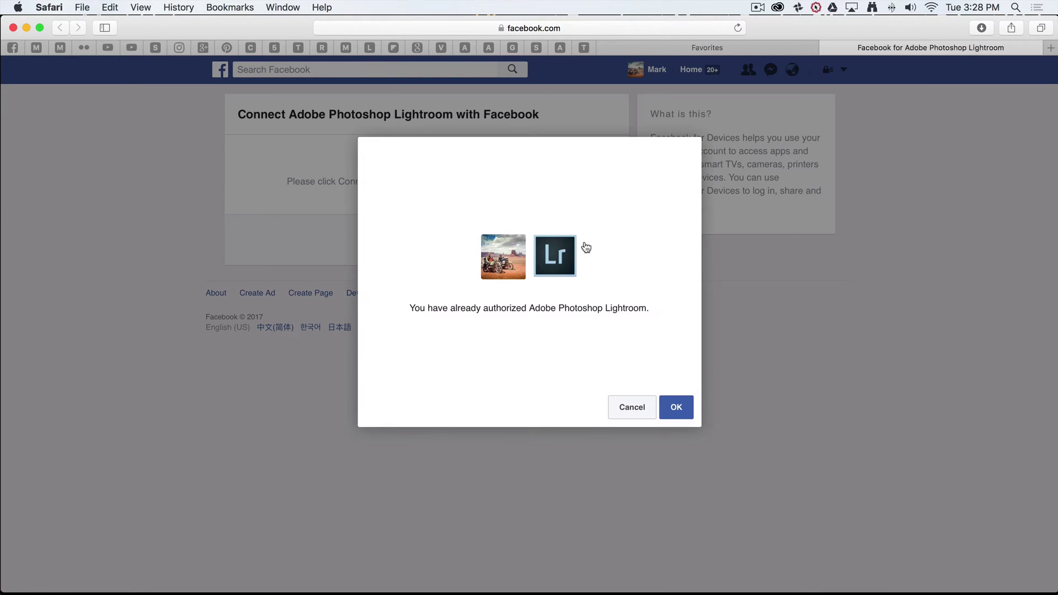
click(677, 409)
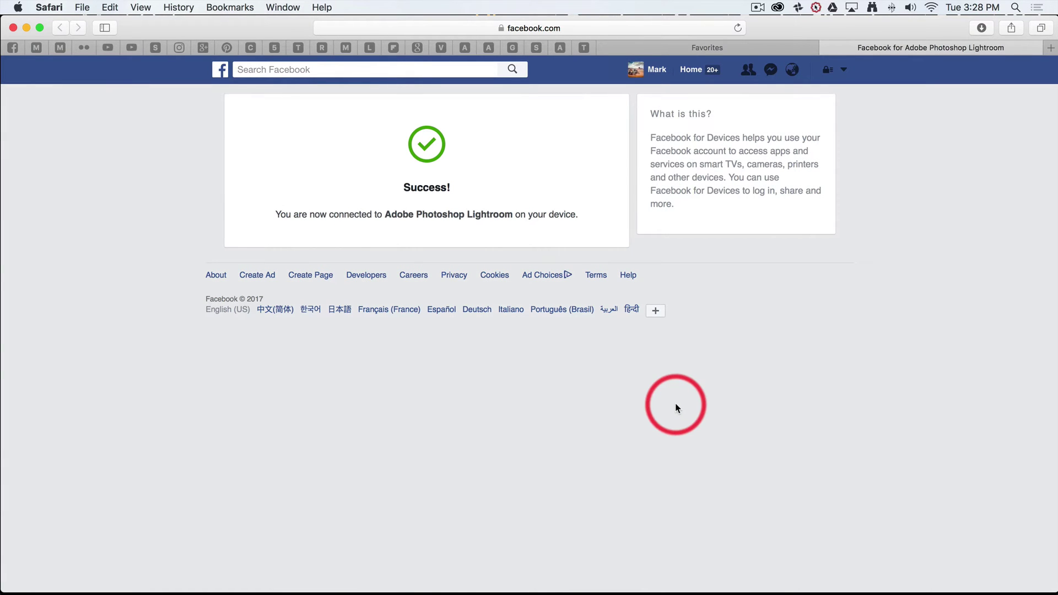
mouse_move(548, 585)
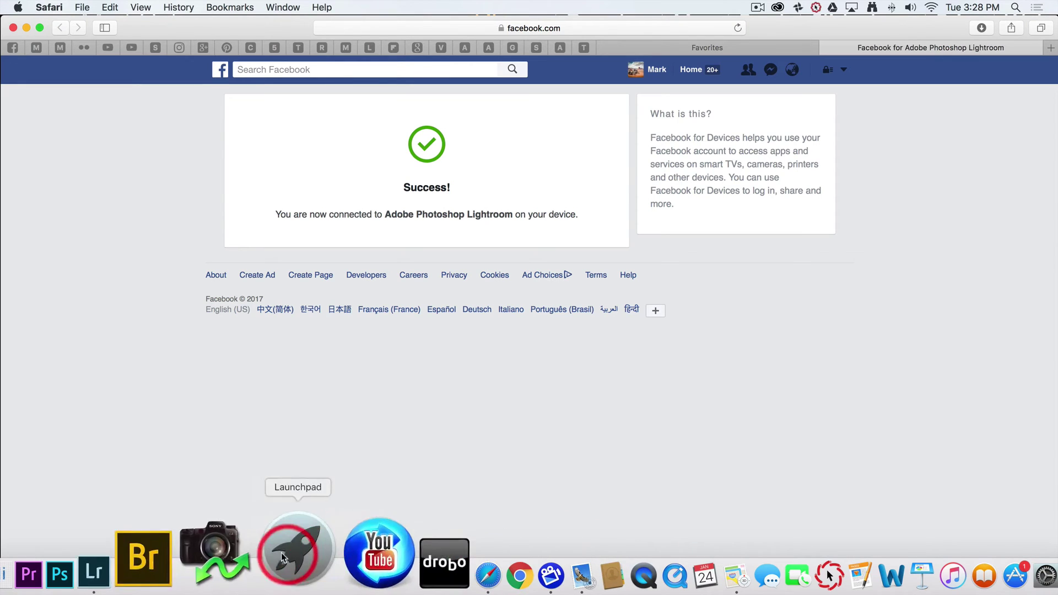
click(205, 558)
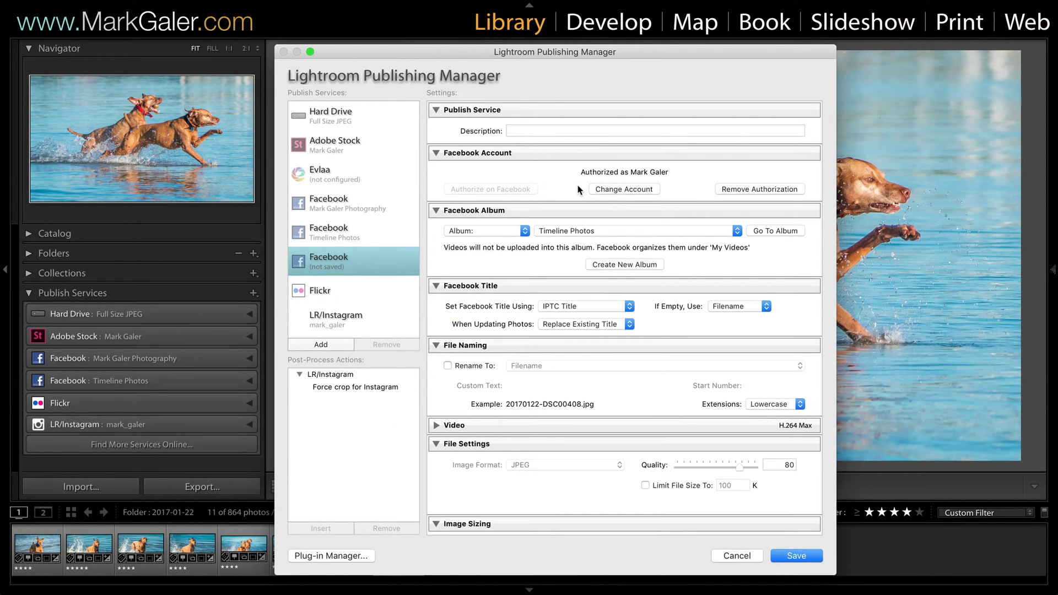
Try the Non-user Album option, then set the album type back to Album with Timeline Photos
click(525, 232)
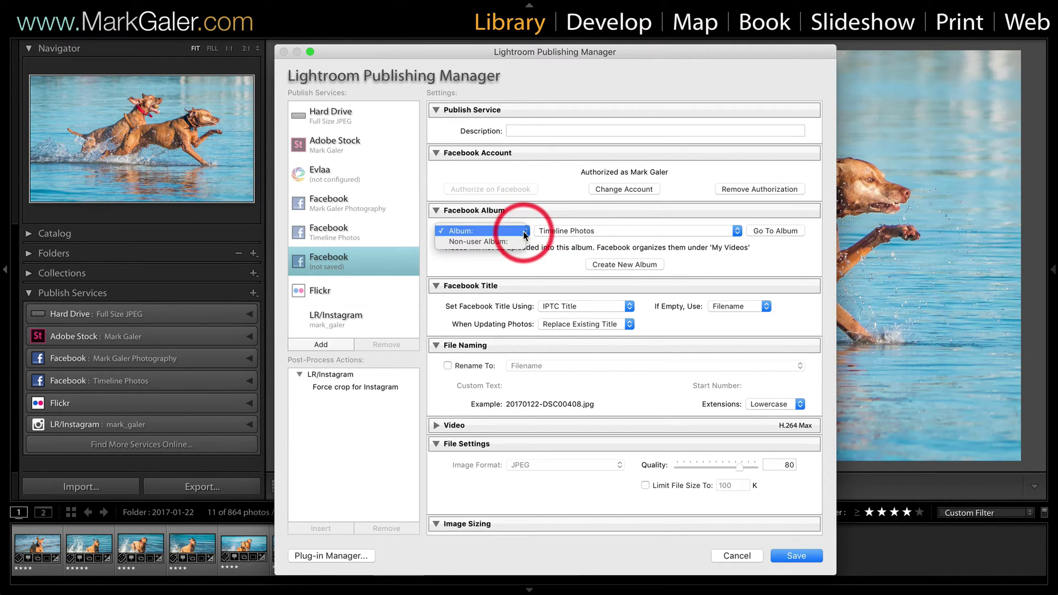
click(517, 241)
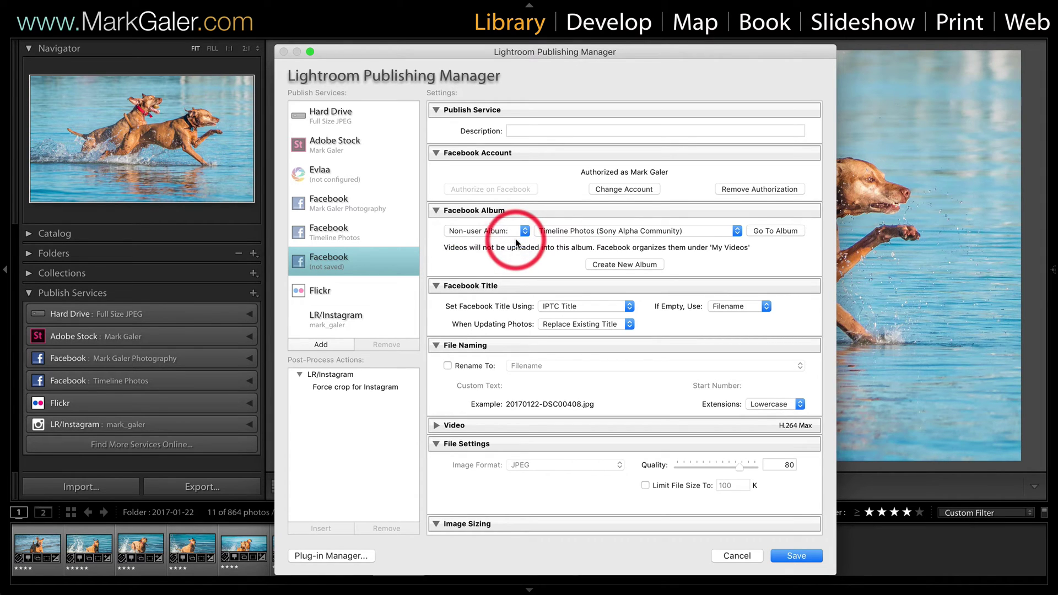
mouse_move(717, 239)
mouse_down()
mouse_move(645, 397)
mouse_move(687, 223)
mouse_move(702, 230)
mouse_up()
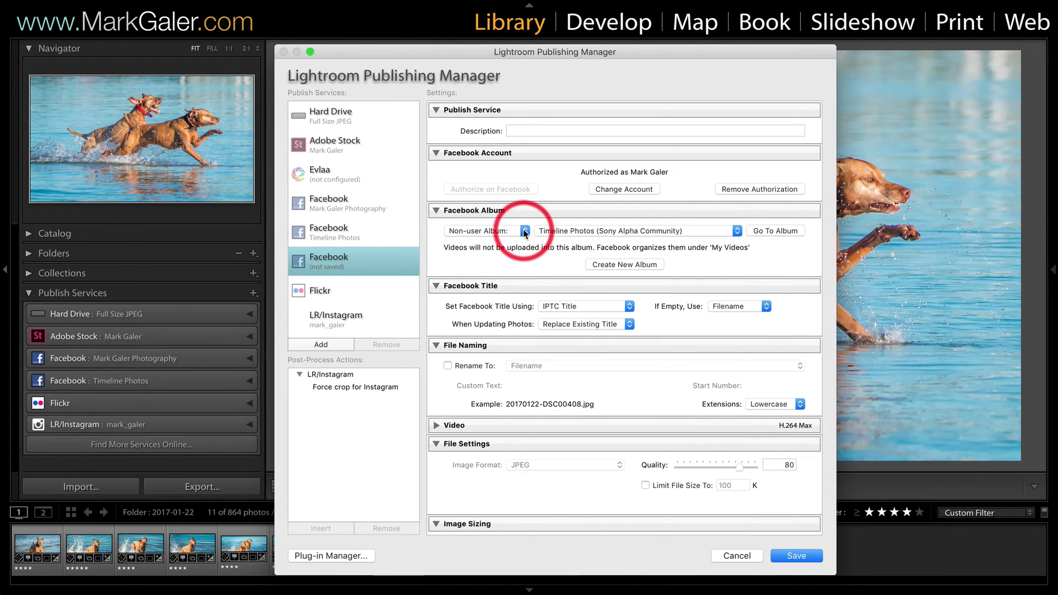
click(525, 232)
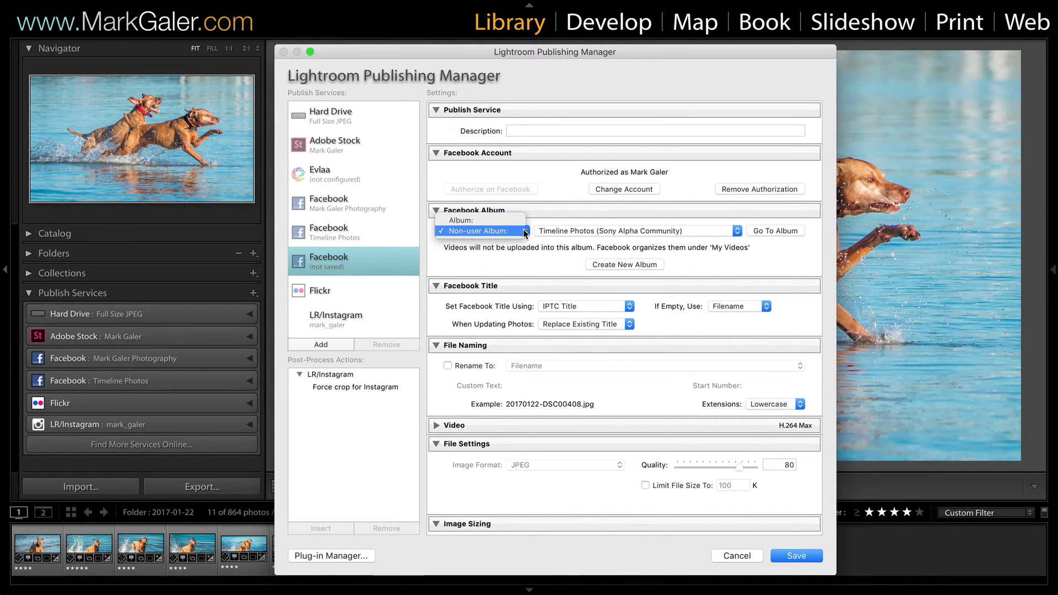
click(514, 219)
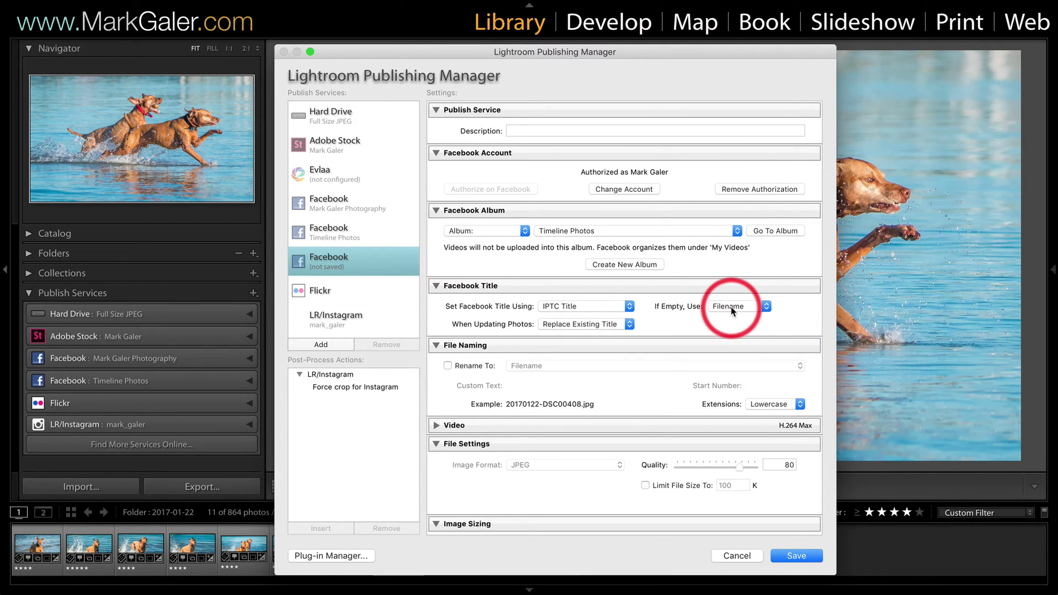
Set JPEG quality to 88, long edge to 2,048 pixels, and screen sharpening, then save the service
scroll(731, 307, down, 5)
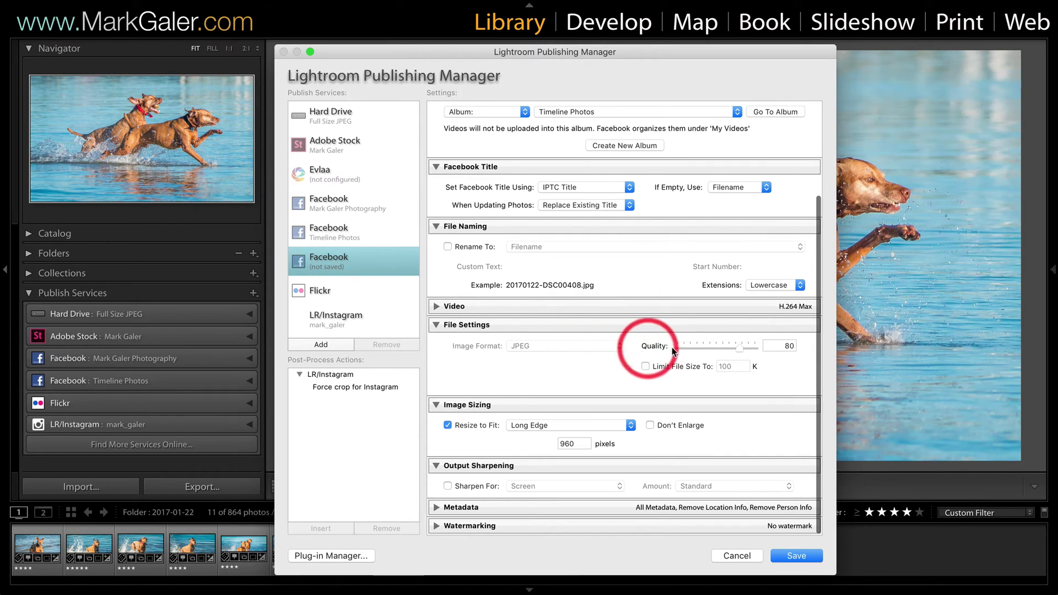
drag(741, 349, 746, 350)
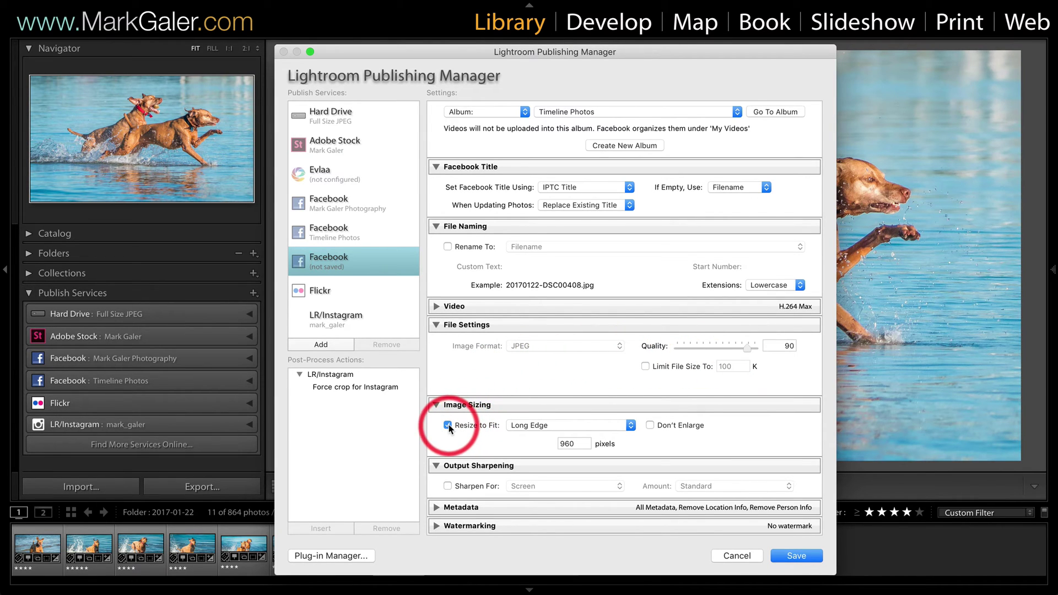
click(553, 426)
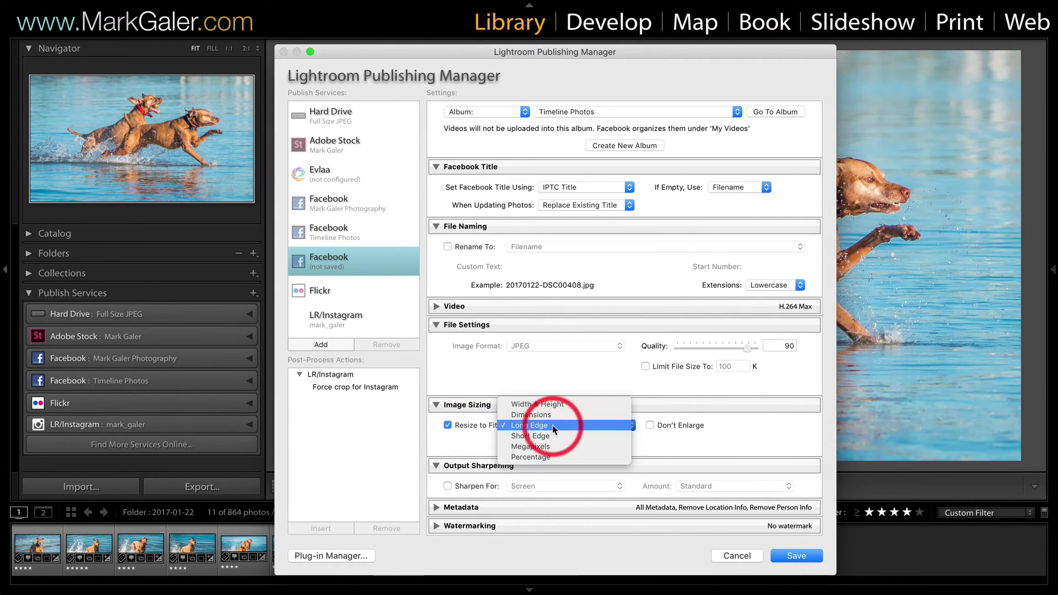
click(552, 425)
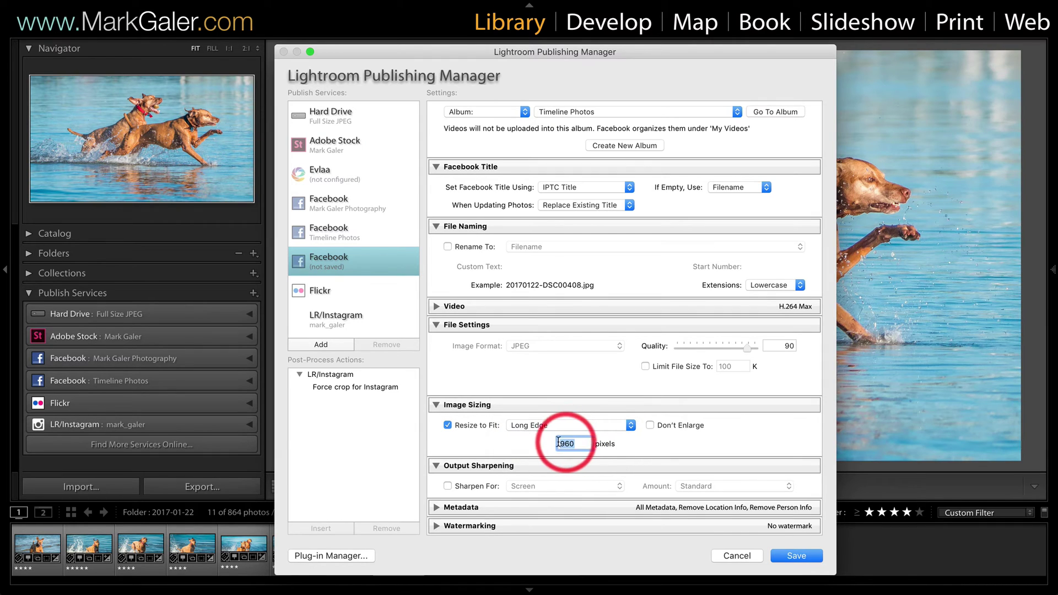
text(2,04)
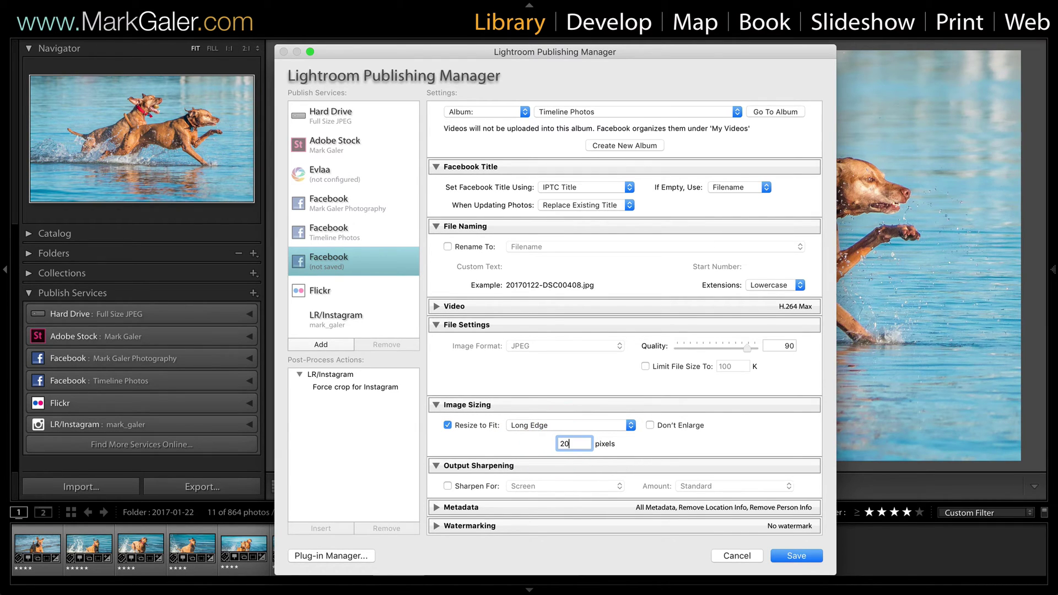
text(8)
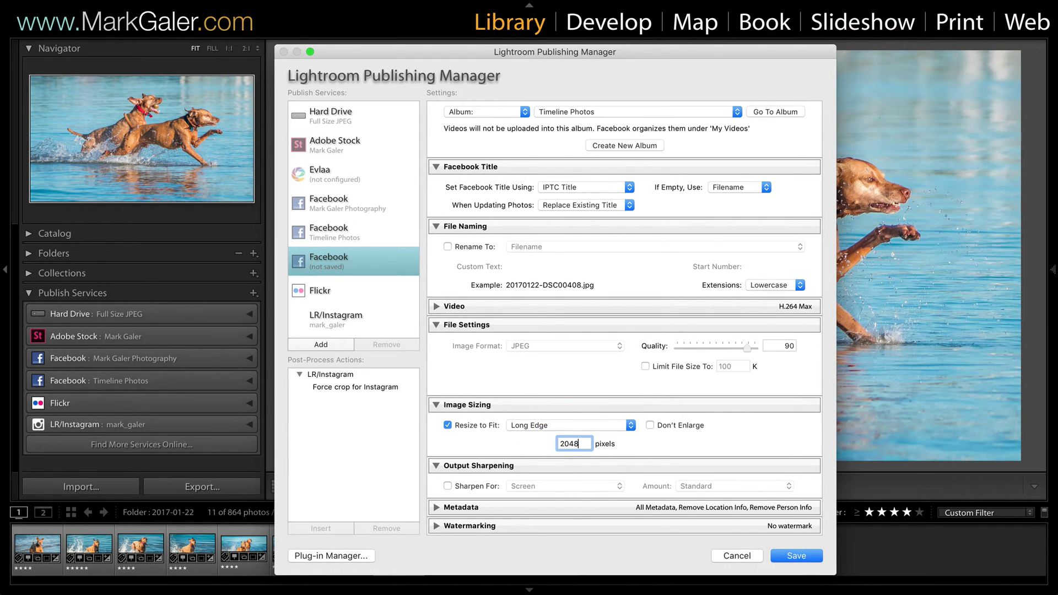
click(625, 445)
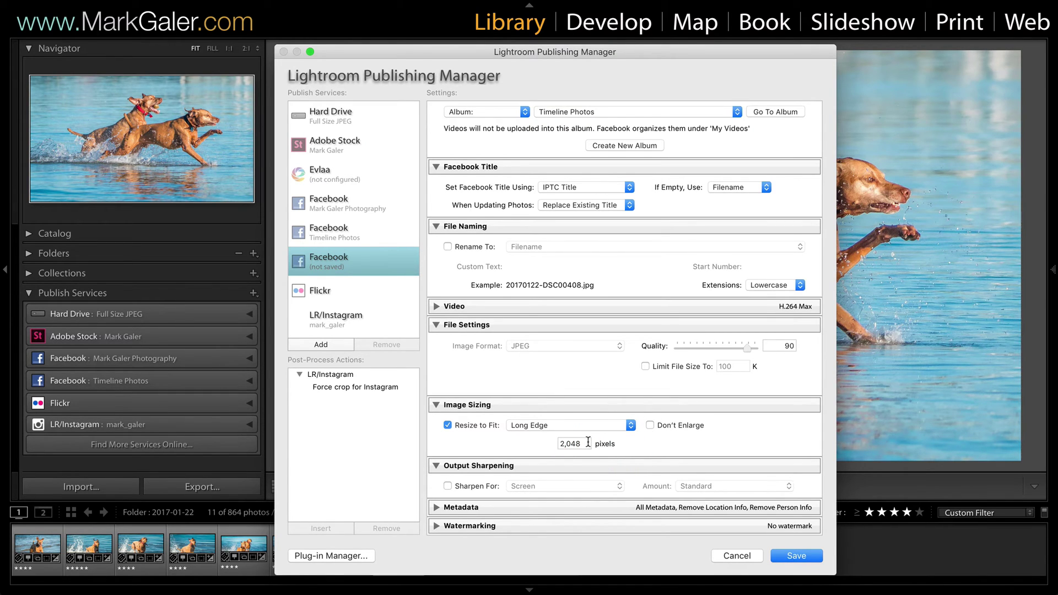
click(448, 487)
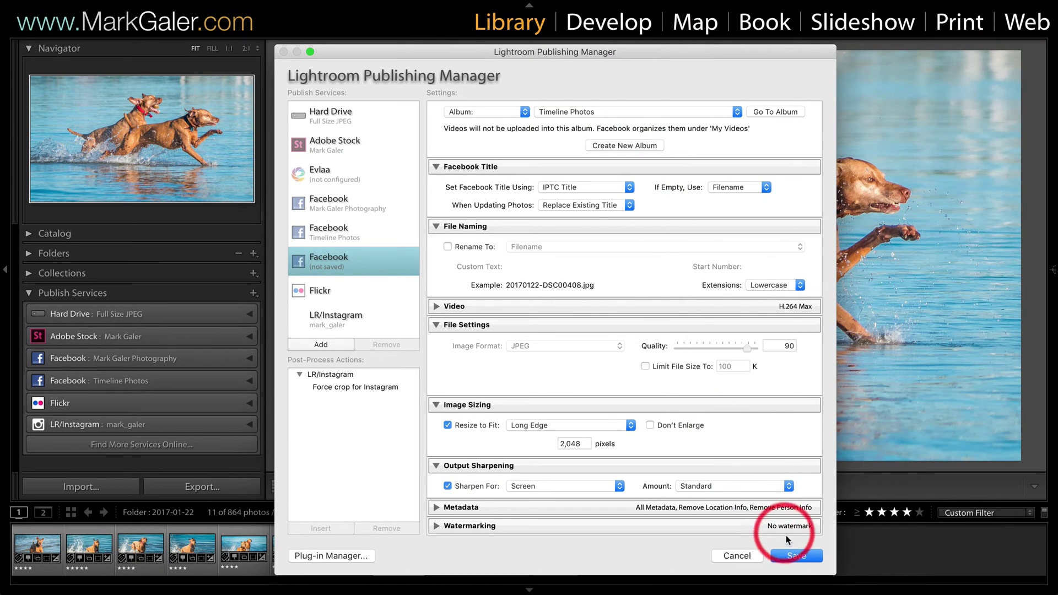
click(791, 554)
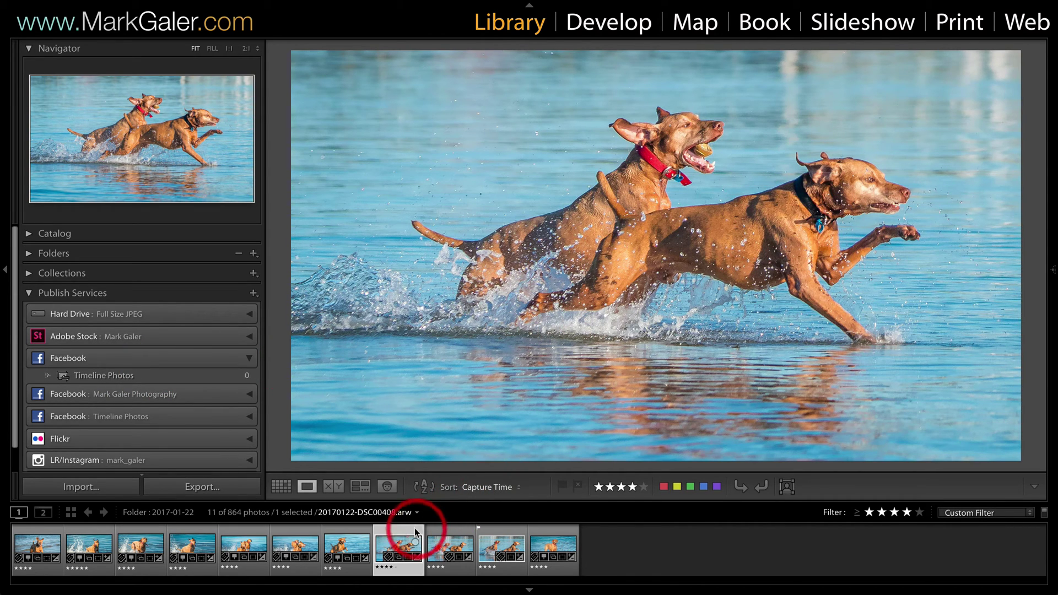
Drag the two-dog photo into the new Facebook Timeline Photos collection and open it
drag(395, 547, 216, 376)
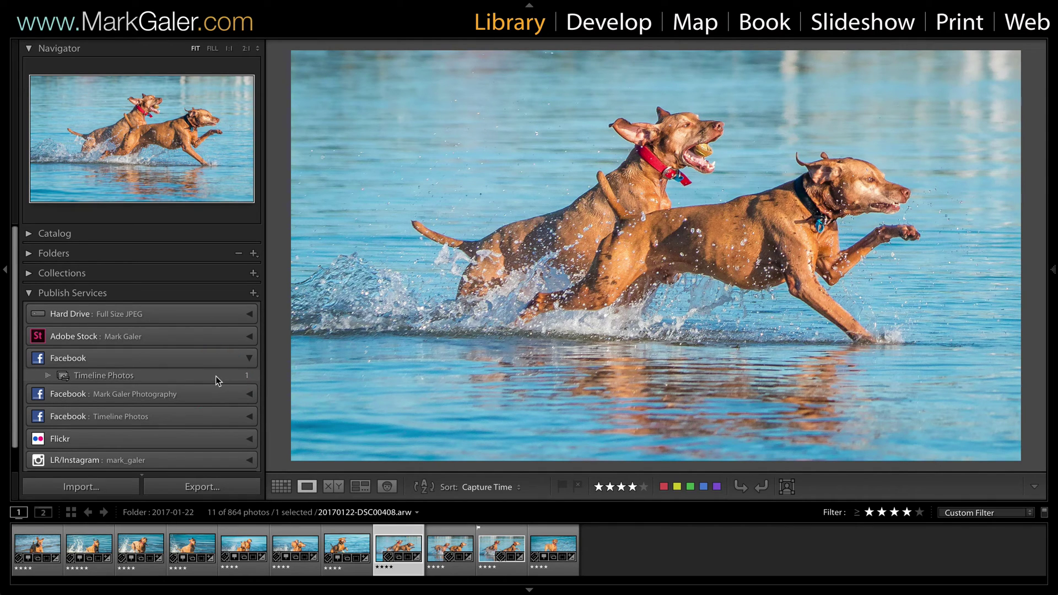
click(216, 376)
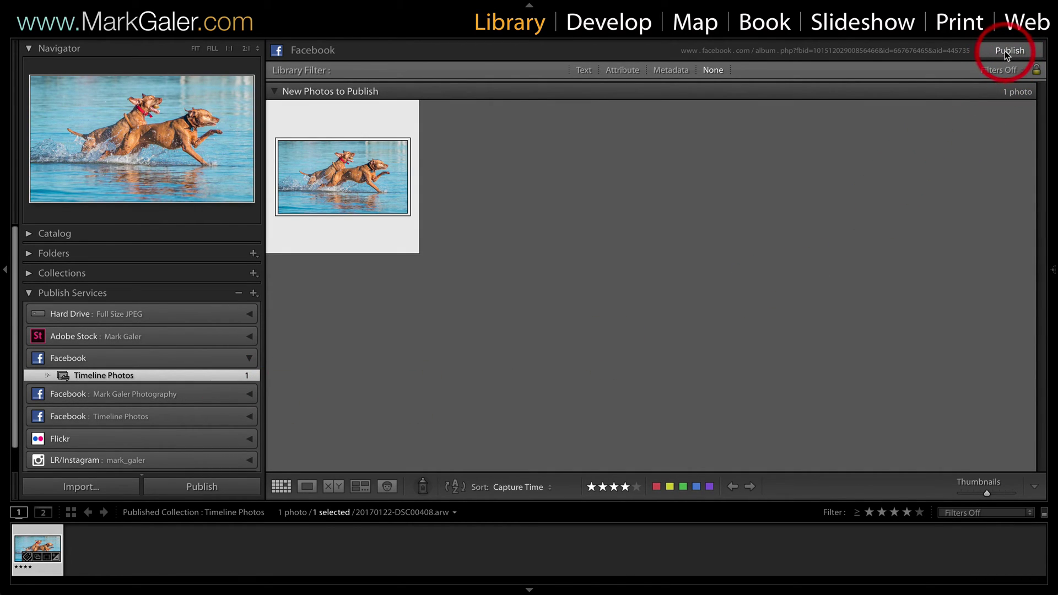
Publish the queued two-dog photo to Facebook
click(1005, 51)
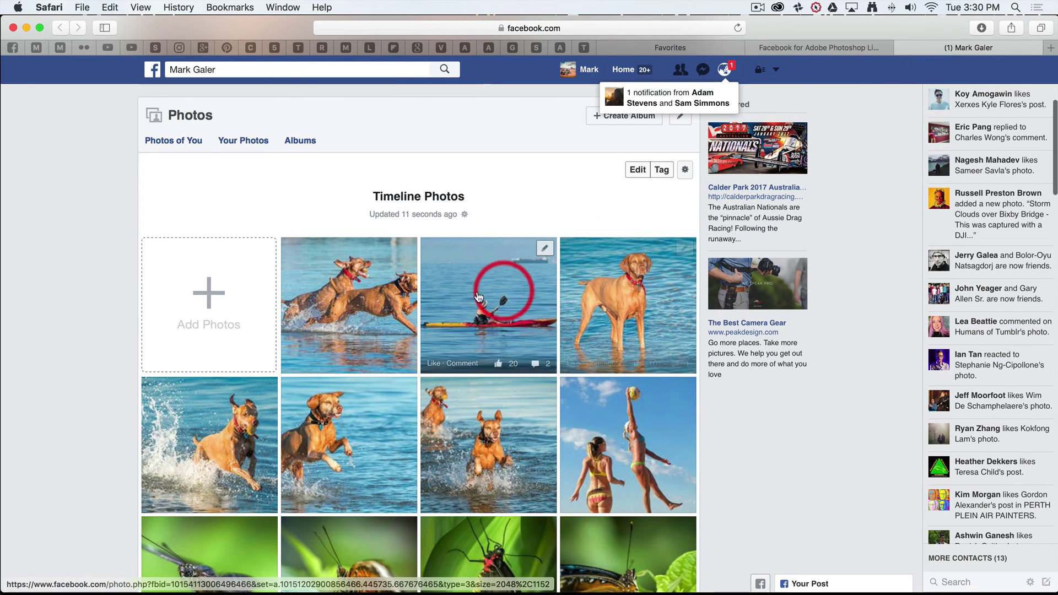
Open the uploaded 'Hiro and Dewey' photo on Facebook, then switch back to Lightroom
click(370, 294)
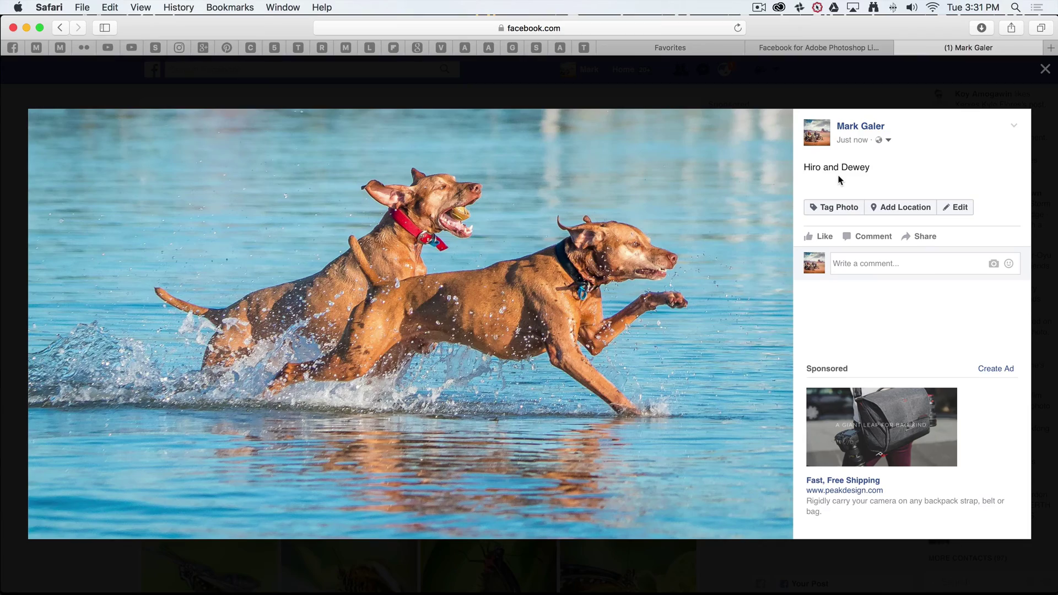
key(super+Tab)
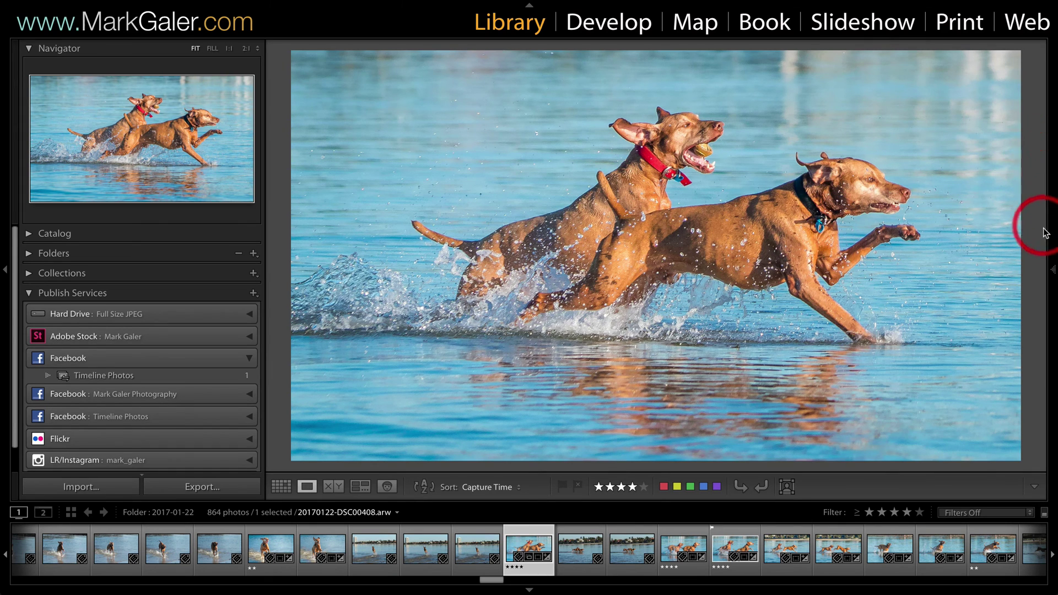
Show the right panel, collapse Metadata, and expand Comments for the two-dog photo
click(1052, 271)
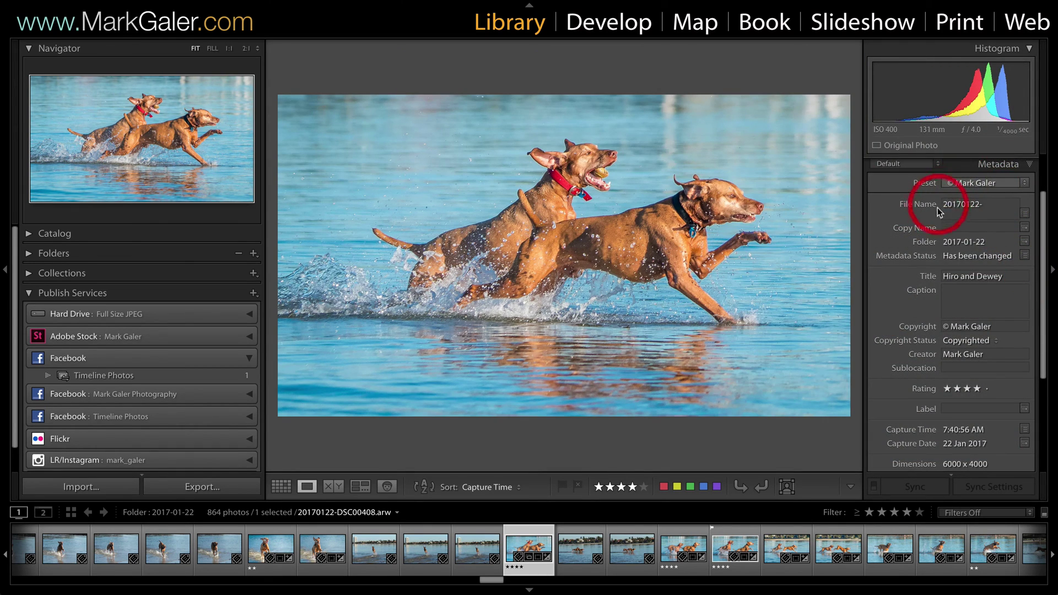
click(962, 166)
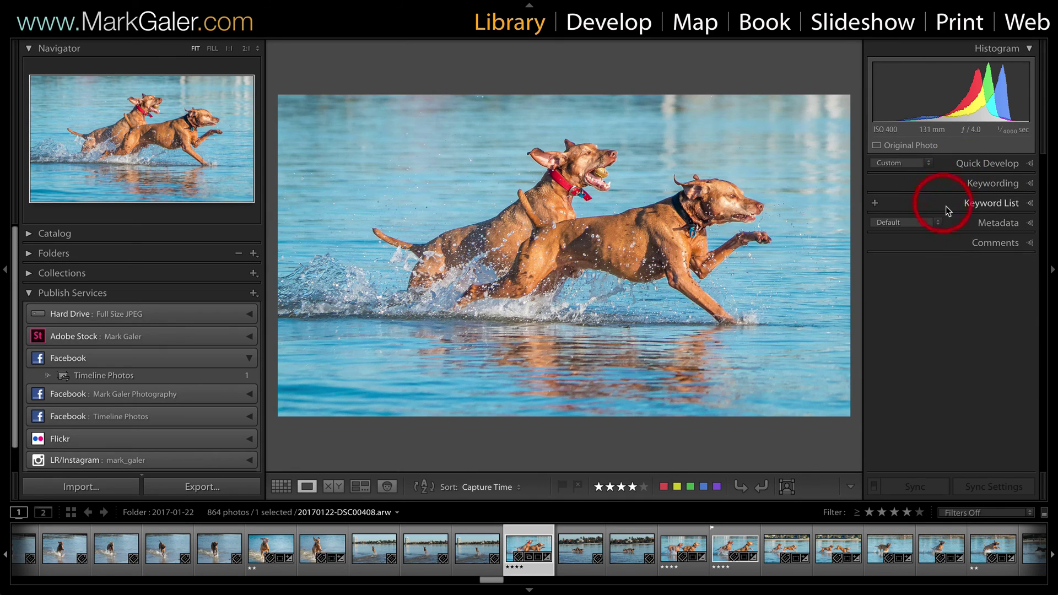
click(984, 242)
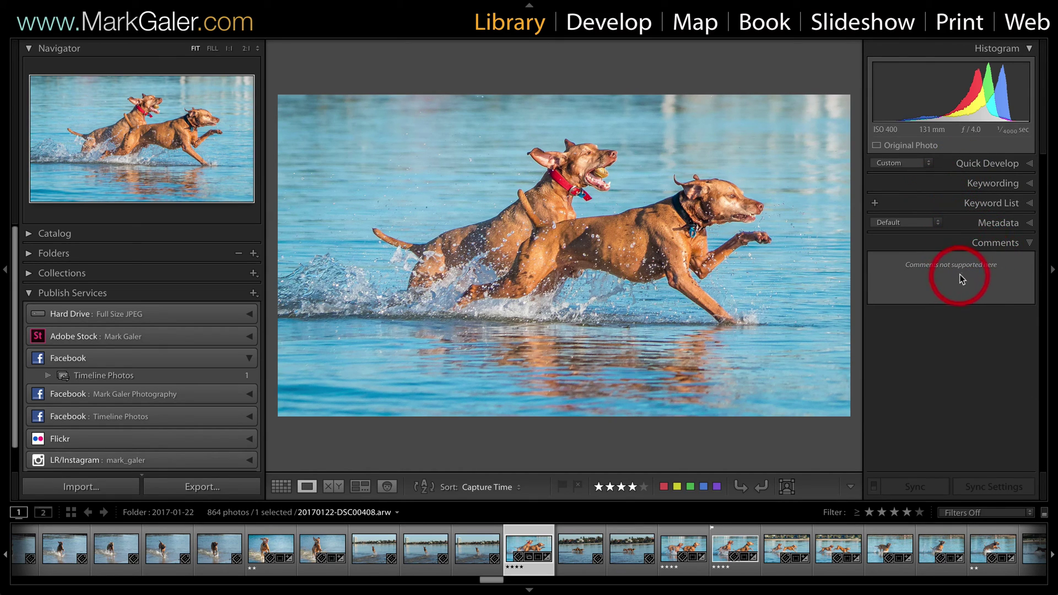